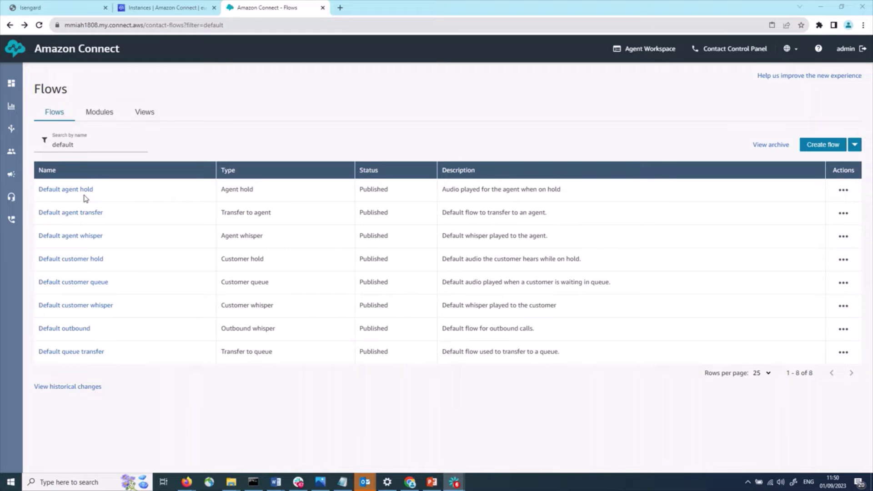
- Inspect the Loop prompts block in the Default agent hold flow without changing it, and return to the flows list
{"action": "left_click", "coordinate": [84, 190]}
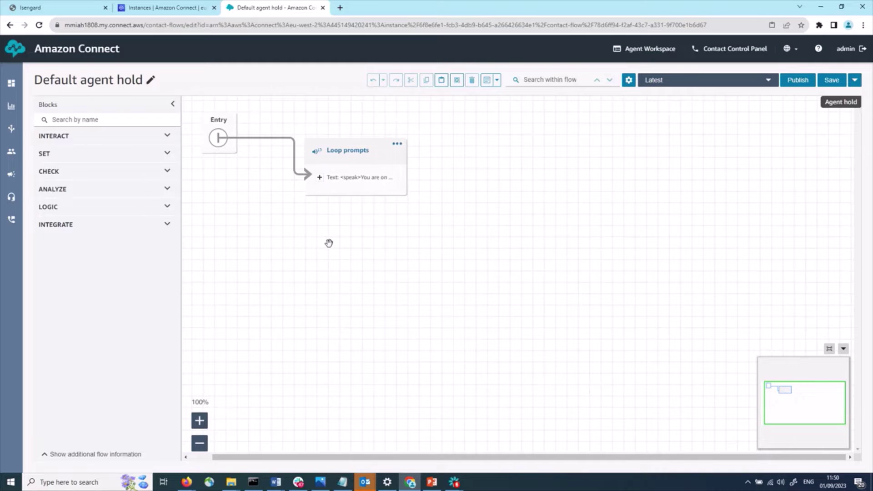
{"action": "left_click", "coordinate": [333, 163]}
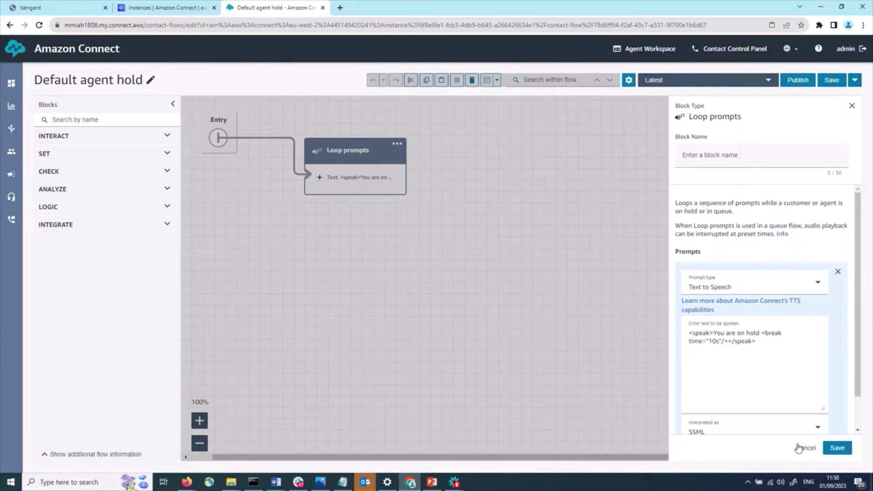
{"action": "left_click", "coordinate": [804, 448]}
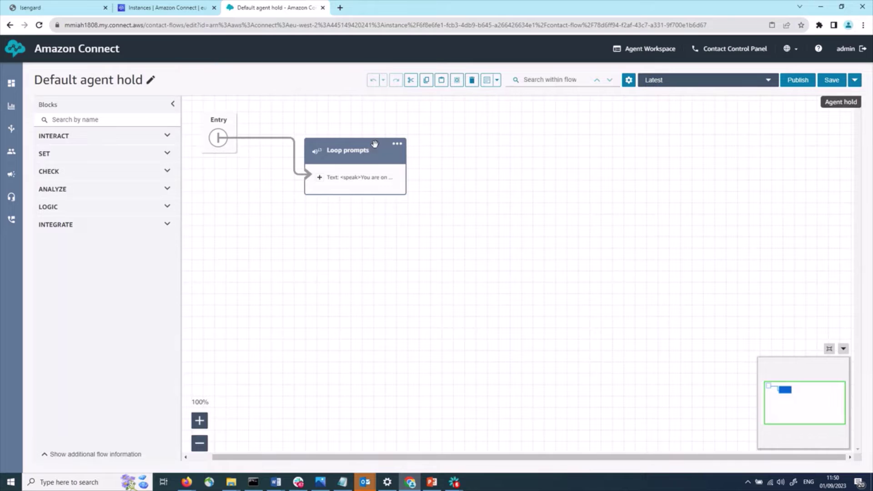
{"action": "left_click", "coordinate": [10, 25]}
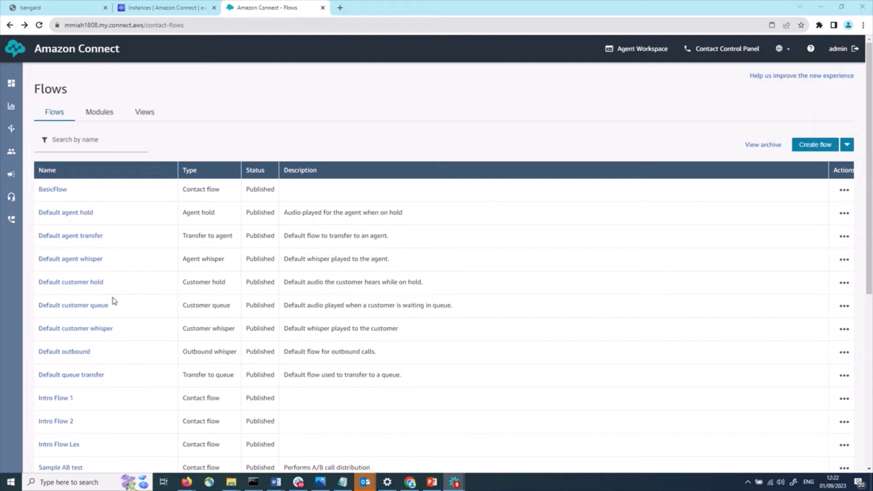
{"action": "left_click", "coordinate": [847, 145]}
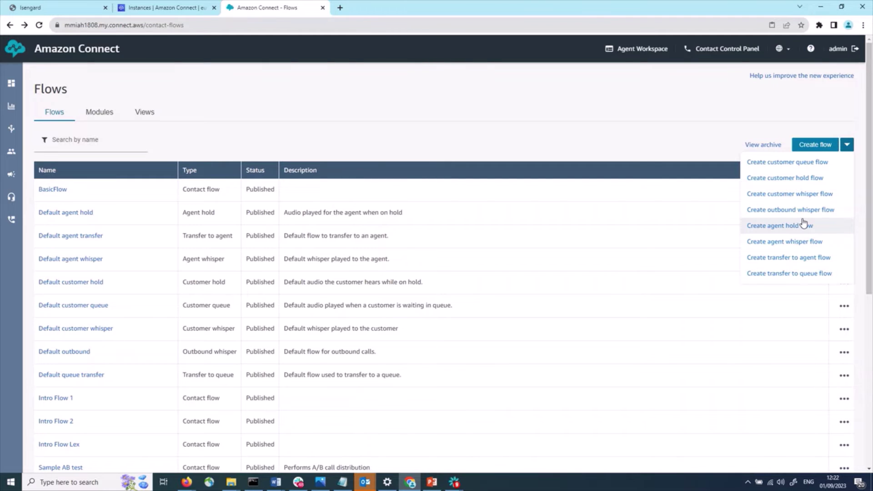
{"action": "left_click", "coordinate": [758, 134]}
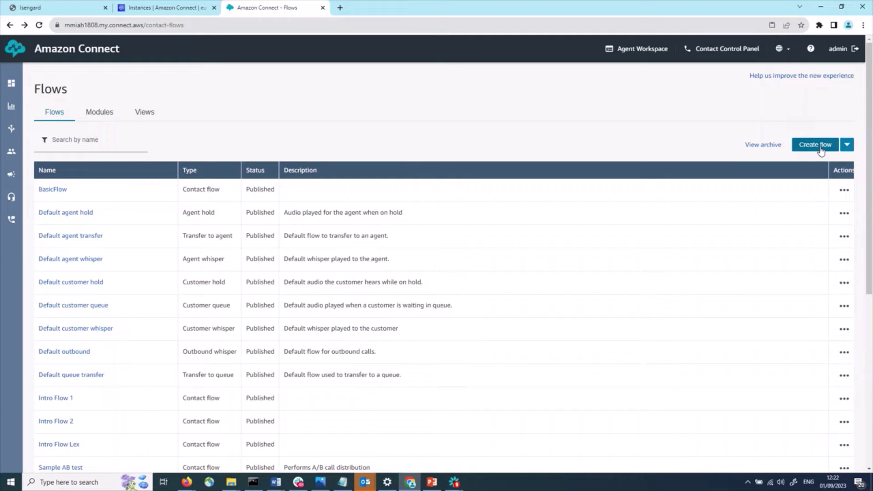
{"action": "left_click", "coordinate": [845, 149]}
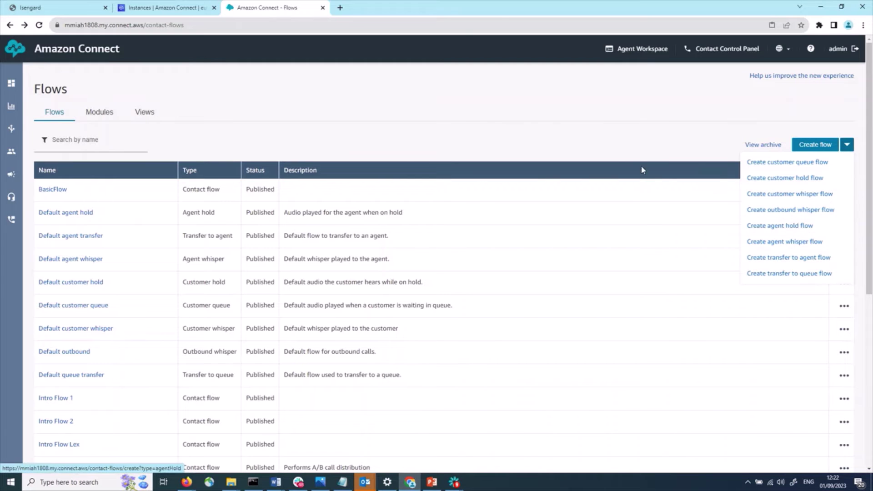
{"action": "left_click", "coordinate": [523, 131]}
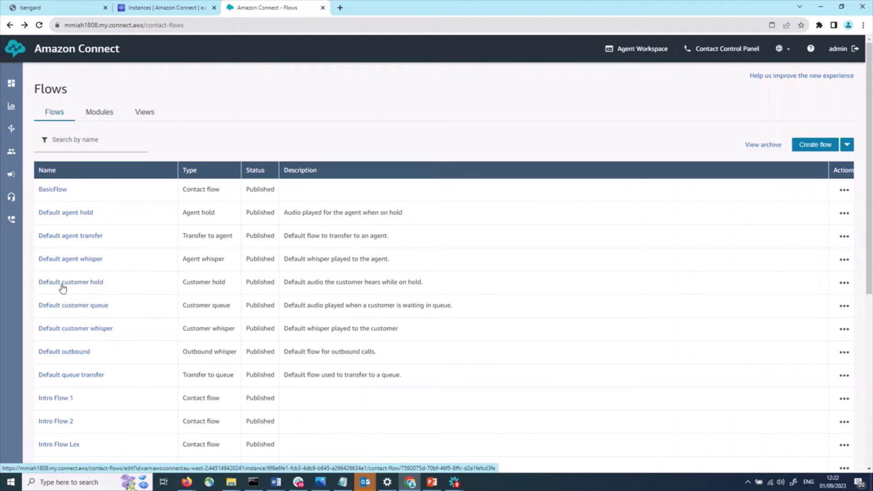
- Create a new customer queue flow and place a Loop prompts block beside the Entry block
{"action": "left_click", "coordinate": [847, 146]}
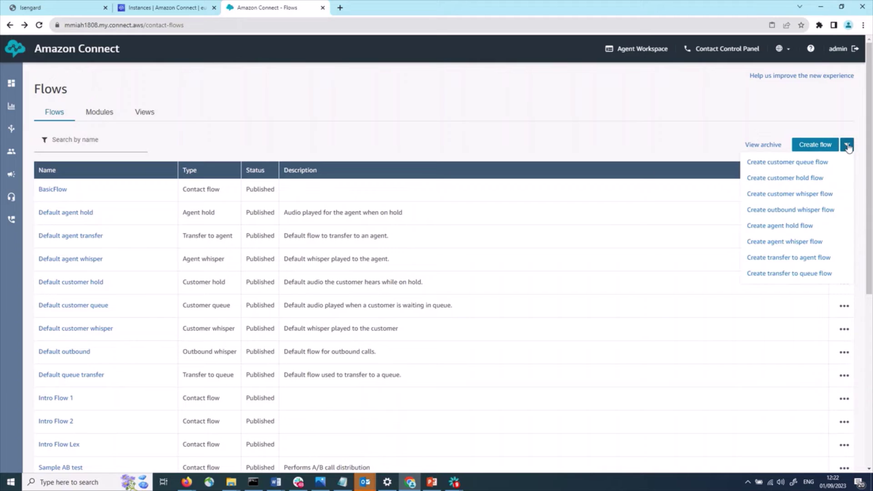
{"action": "left_click", "coordinate": [795, 162]}
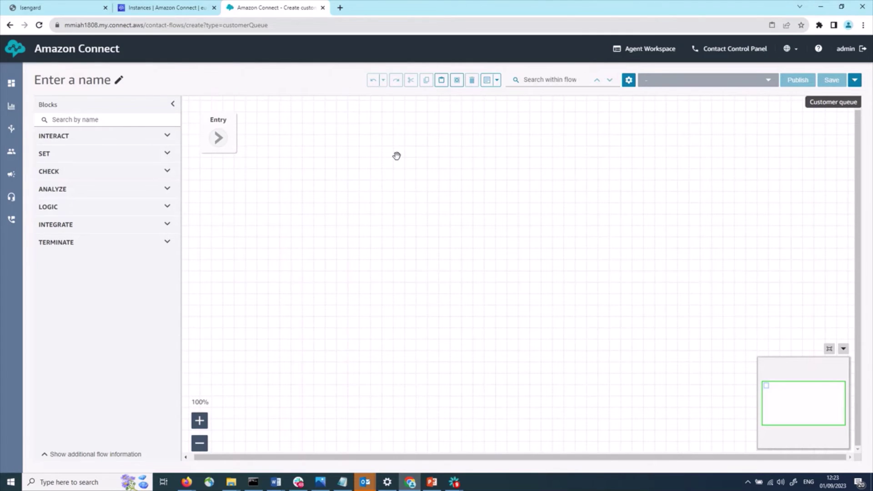
{"action": "left_click", "coordinate": [88, 119]}
{"action": "type", "text": "loop"}
{"action": "left_click_drag", "start_coordinate": [69, 201], "coordinate": [345, 132]}
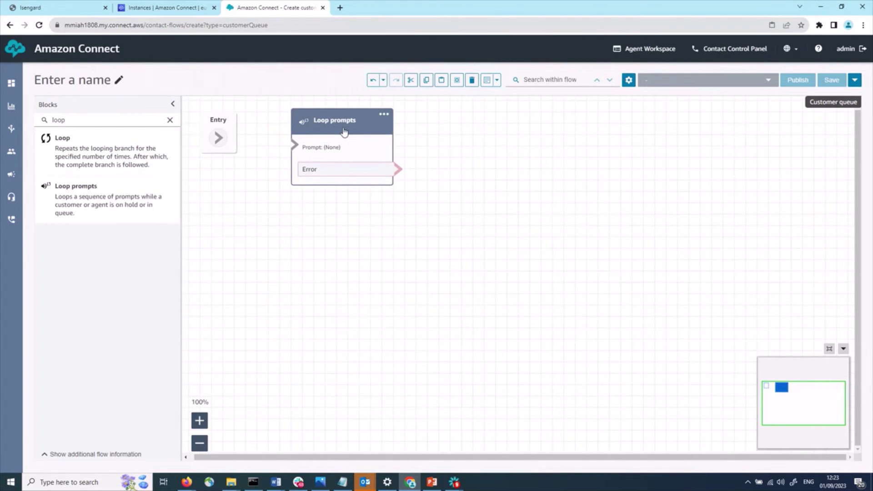
- Give the Loop prompts block a Text to Speech prompt reading "Thank you for calling we will be with you shortly." and add a second prompt
{"action": "left_click", "coordinate": [325, 122]}
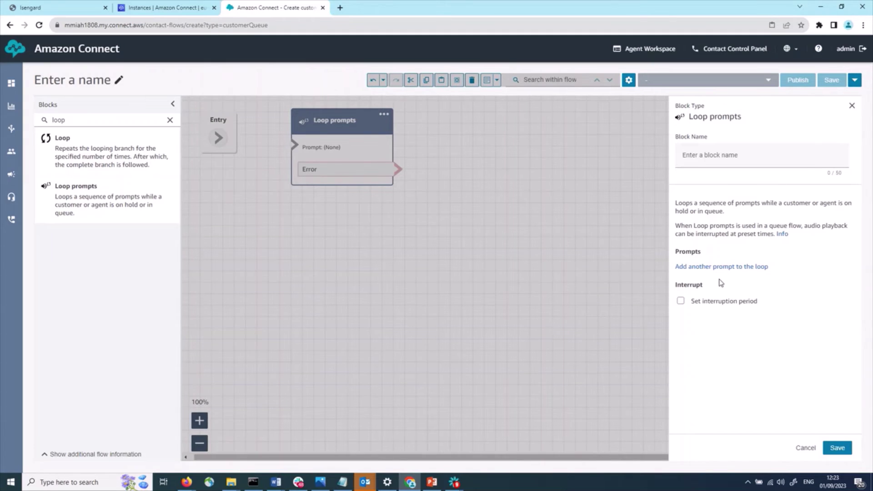
{"action": "left_click", "coordinate": [719, 269]}
{"action": "left_click", "coordinate": [720, 290]}
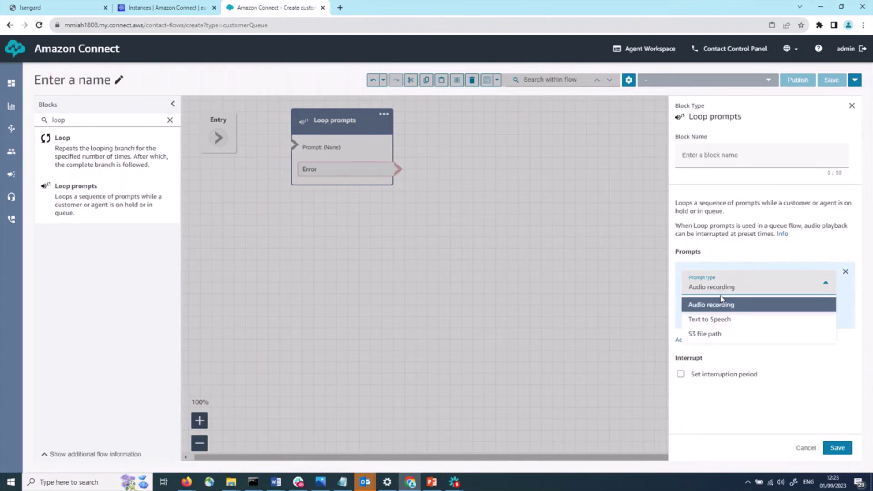
{"action": "left_click", "coordinate": [723, 319]}
{"action": "left_click", "coordinate": [713, 340]}
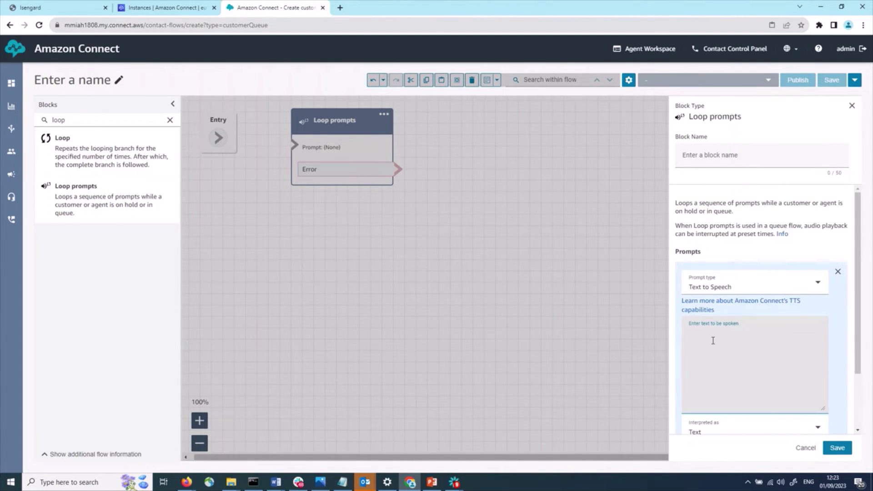
{"action": "key", "text": "Caps_Lock"}
{"action": "type", "text": "T"}
{"action": "key", "text": "Caps_Lock"}
{"action": "type", "text": "hank"}
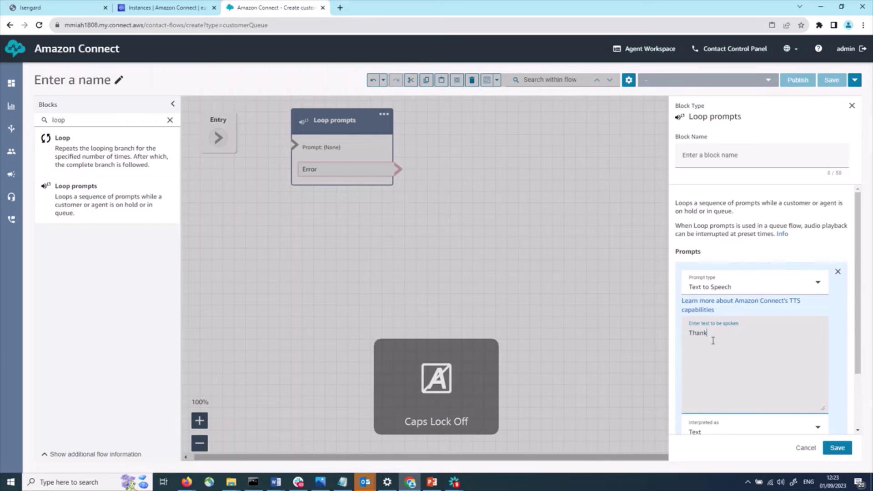
{"action": "type", "text": " you for callin"}
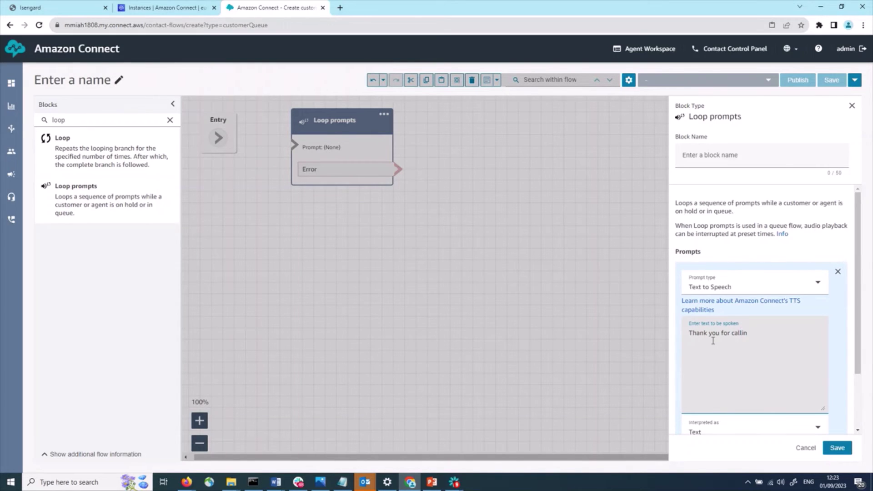
{"action": "type", "text": "g we will be with you shortly."}
{"action": "scroll", "coordinate": [725, 313], "scroll_direction": "down", "scroll_amount": 2}
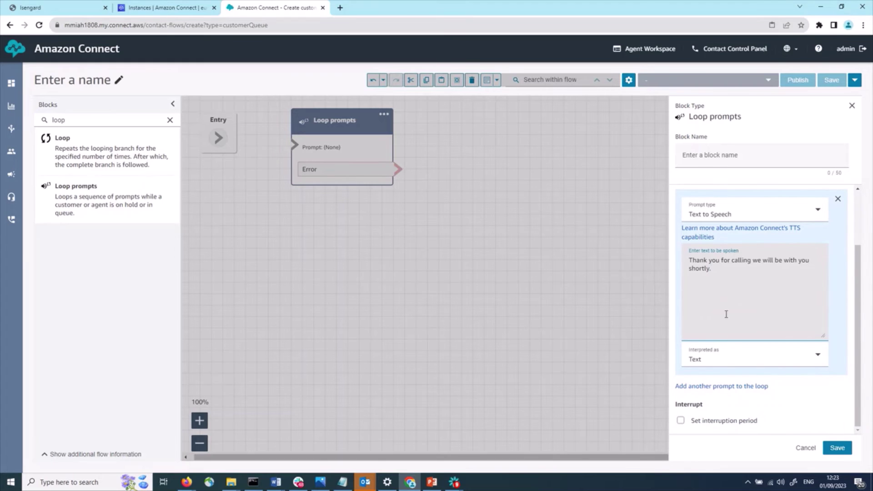
{"action": "left_click", "coordinate": [723, 386]}
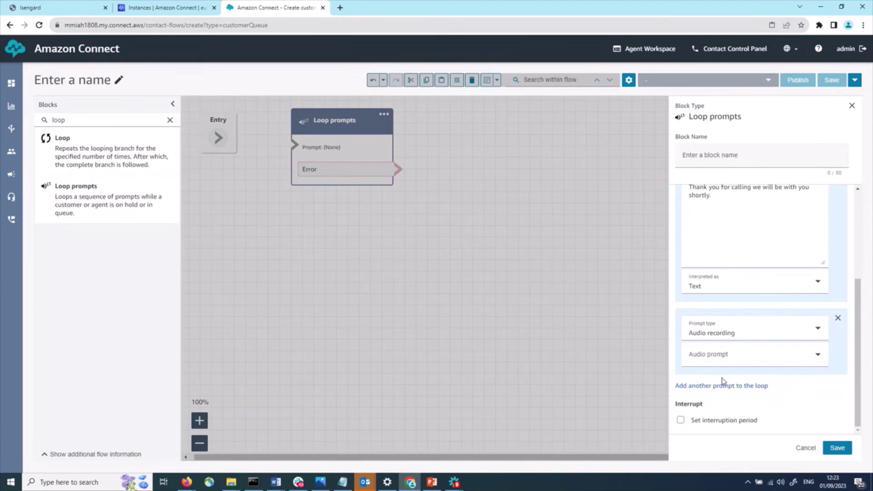
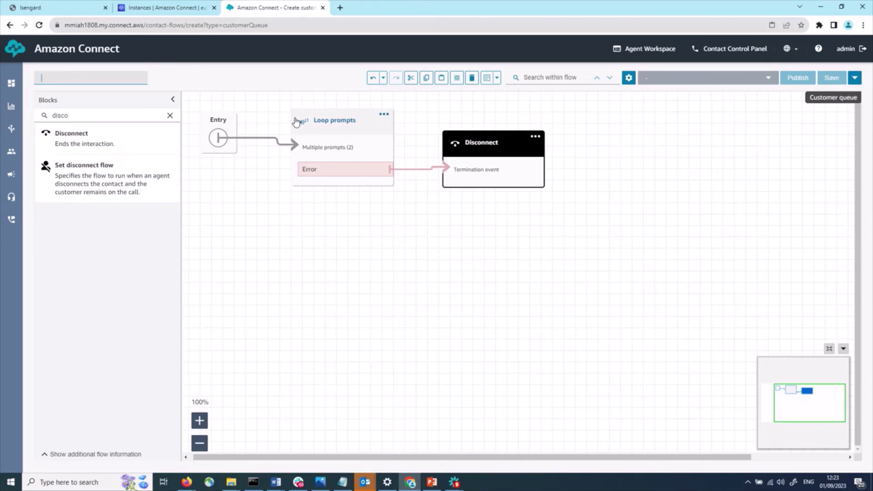
- Name the customer queue flow DefaultQExperience
{"action": "key", "text": "Caps_Lock"}
{"action": "type", "text": "D"}
{"action": "key", "text": "Caps_Lock"}
{"action": "type", "text": "efault"}
{"action": "key", "text": "Caps_Lock"}
{"action": "type", "text": "QE"}
{"action": "key", "text": "Caps_Lock"}
{"action": "type", "text": "xperience"}
{"action": "left_click", "coordinate": [680, 163]}
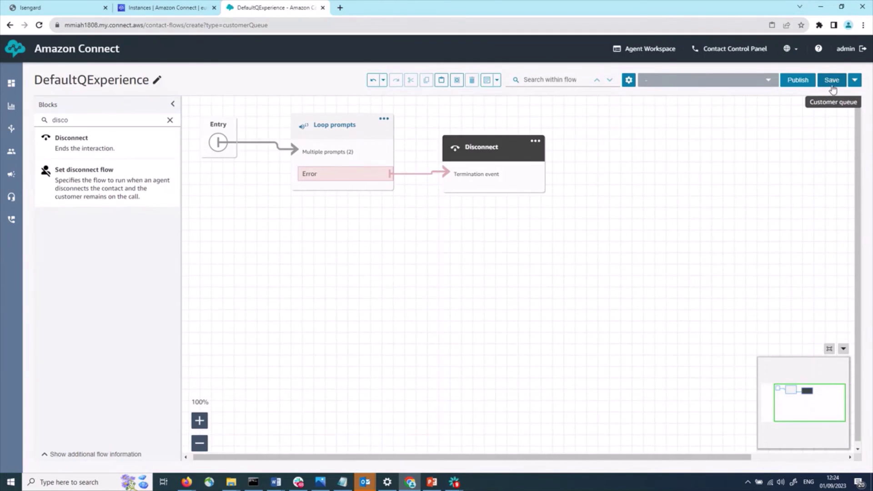
- Save and publish the DefaultQExperience flow
{"action": "left_click", "coordinate": [831, 86]}
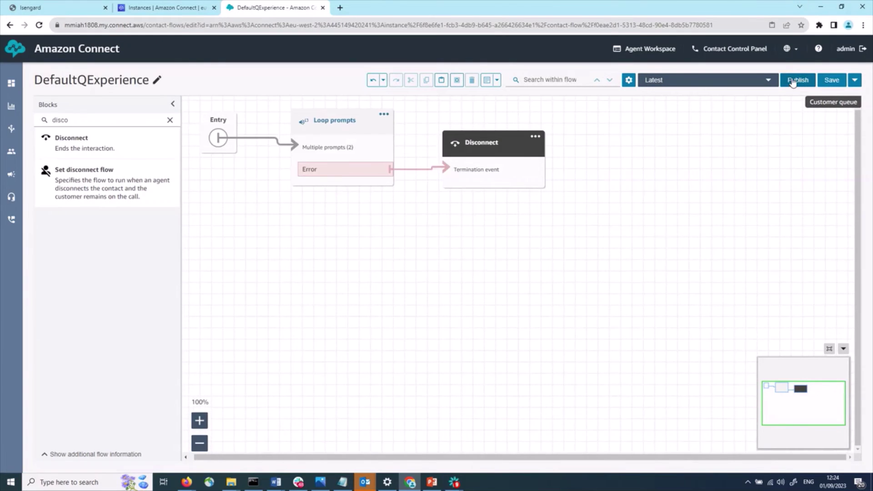
{"action": "left_click", "coordinate": [797, 80]}
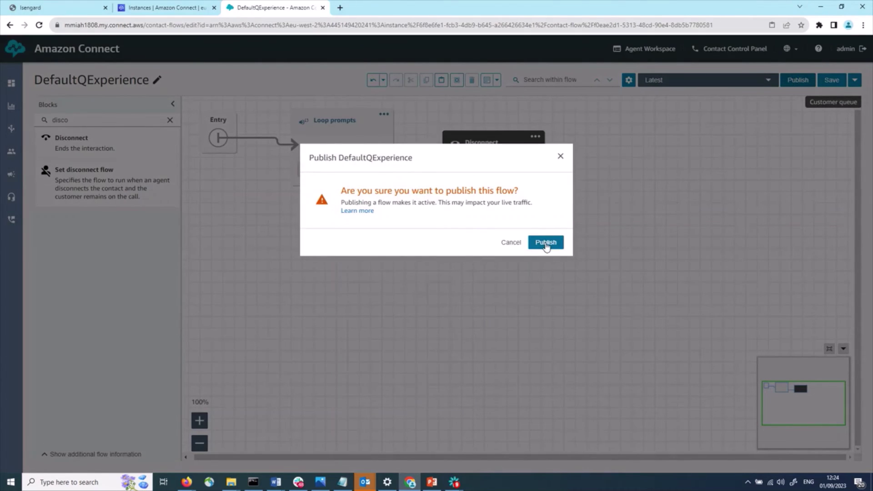
{"action": "left_click", "coordinate": [546, 242]}
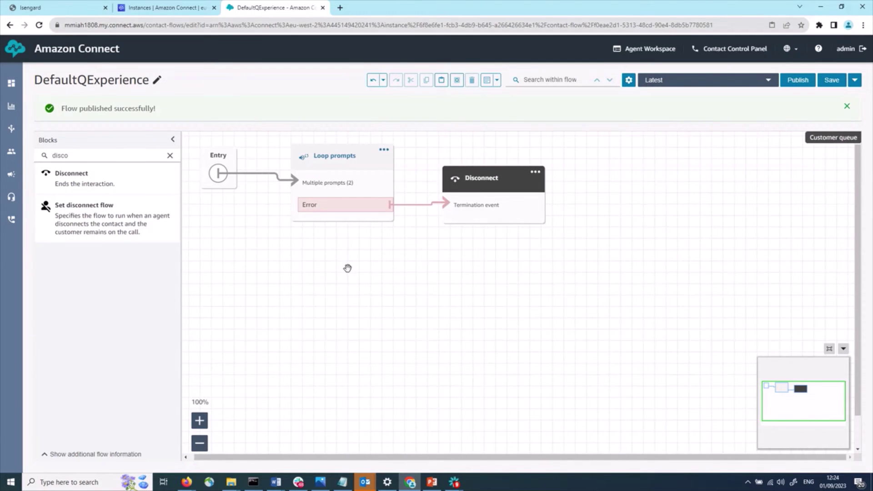
- Open the BasicFlow contact flow from the list of flows
{"action": "mouse_move", "coordinate": [2, 157]}
{"action": "mouse_move", "coordinate": [9, 131]}
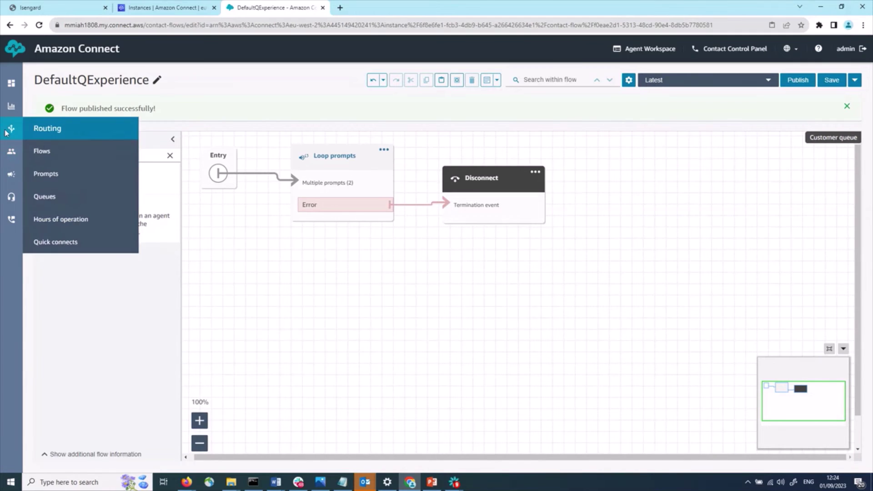
{"action": "left_click", "coordinate": [42, 152]}
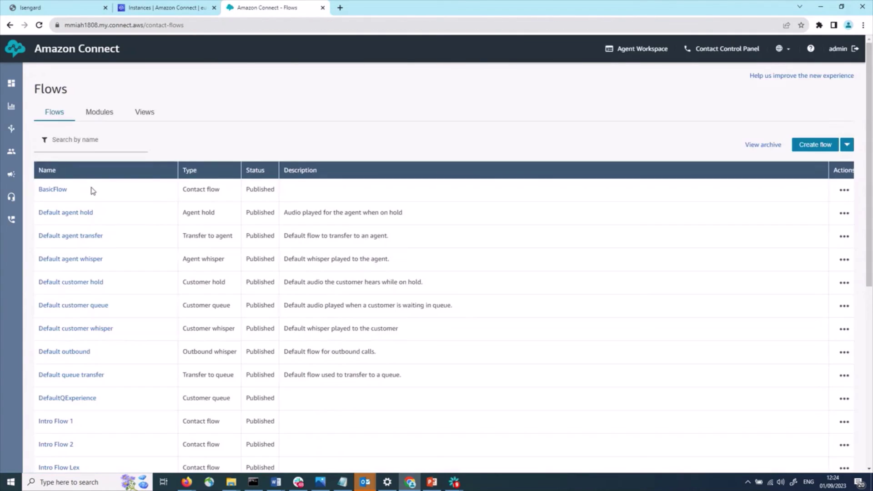
{"action": "left_click", "coordinate": [63, 190]}
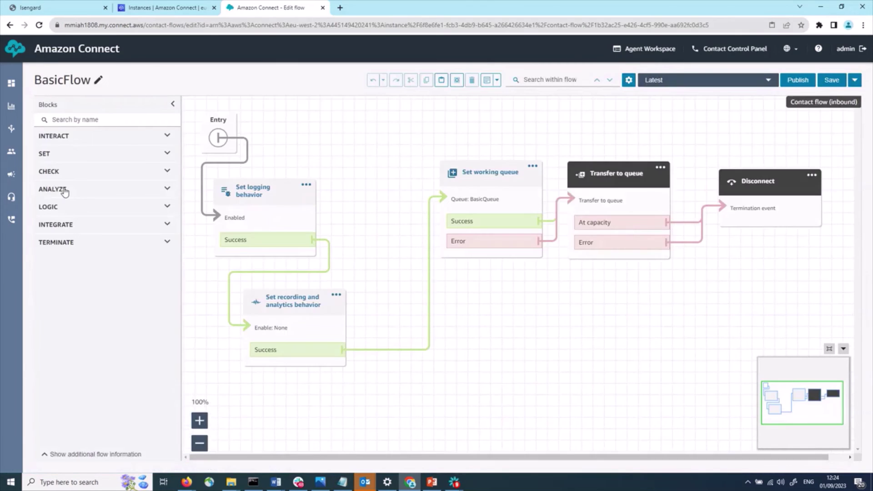
- Find the Set customer queue flow block and place it on the BasicFlow canvas
{"action": "left_click", "coordinate": [72, 120]}
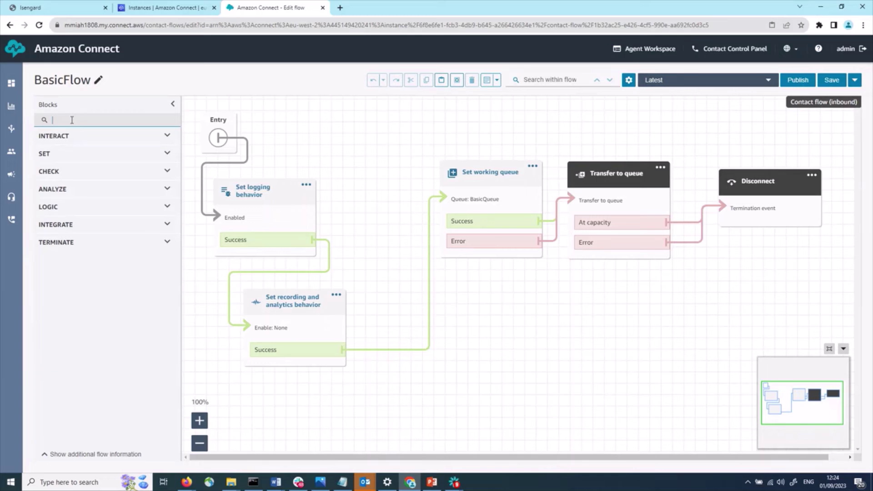
{"action": "type", "text": "set"}
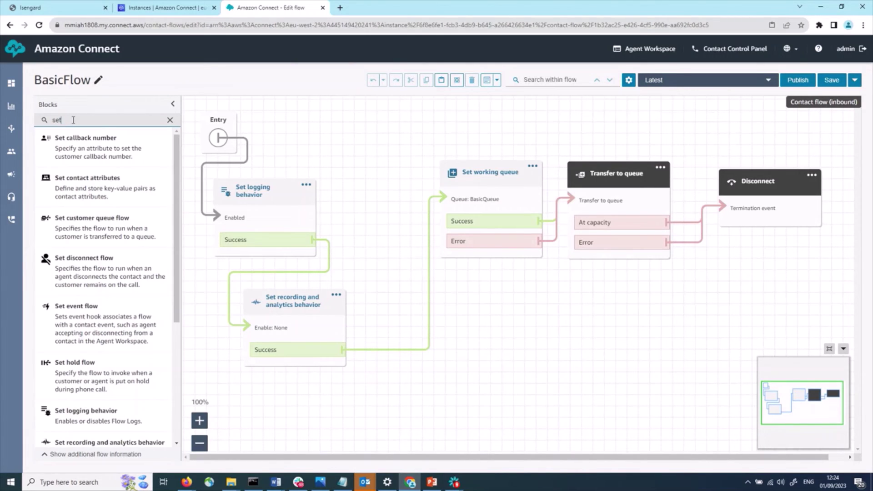
{"action": "scroll", "coordinate": [83, 314], "scroll_direction": "down", "scroll_amount": 4}
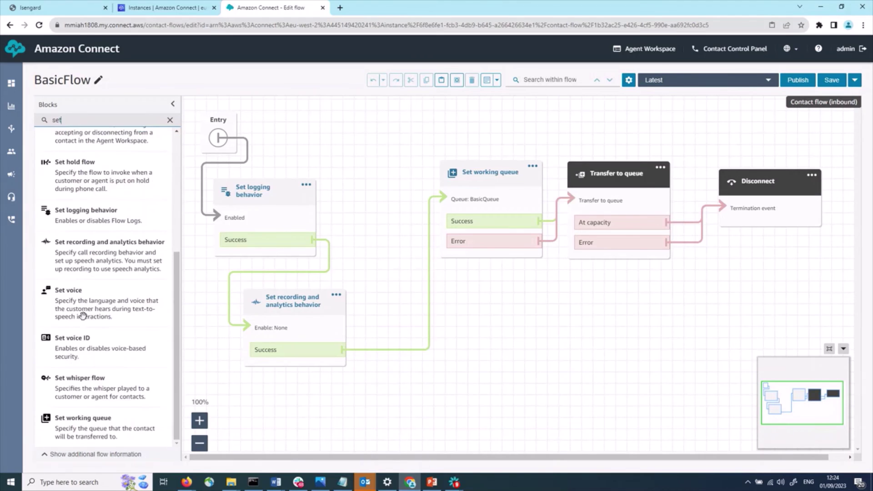
{"action": "scroll", "coordinate": [83, 315], "scroll_direction": "up", "scroll_amount": 4}
{"action": "type", "text": "cust"}
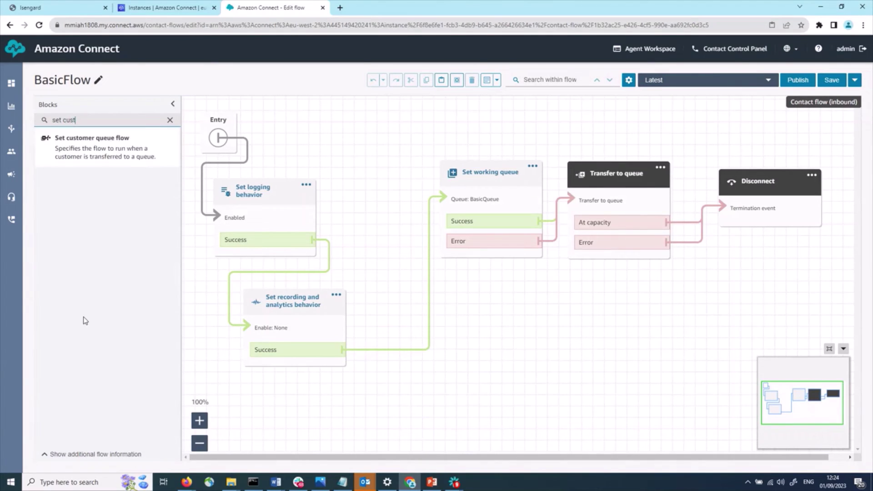
{"action": "left_click_drag", "start_coordinate": [104, 142], "coordinate": [374, 109]}
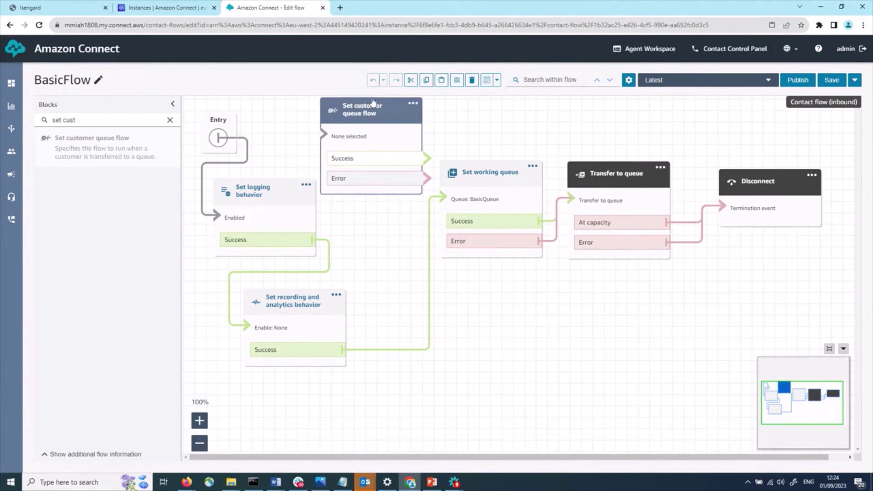
- Set the Set customer queue flow block manually to the DefaultQExperience flow and save the block
{"action": "left_click", "coordinate": [375, 109]}
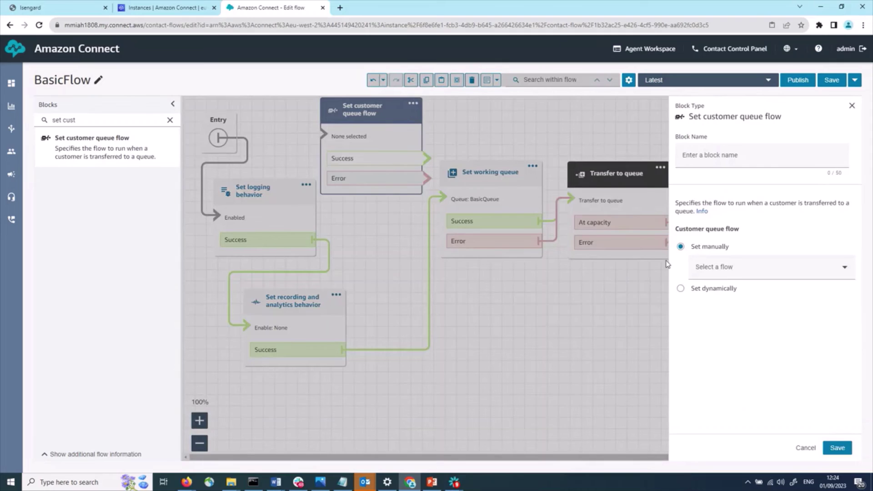
{"action": "left_click", "coordinate": [752, 271]}
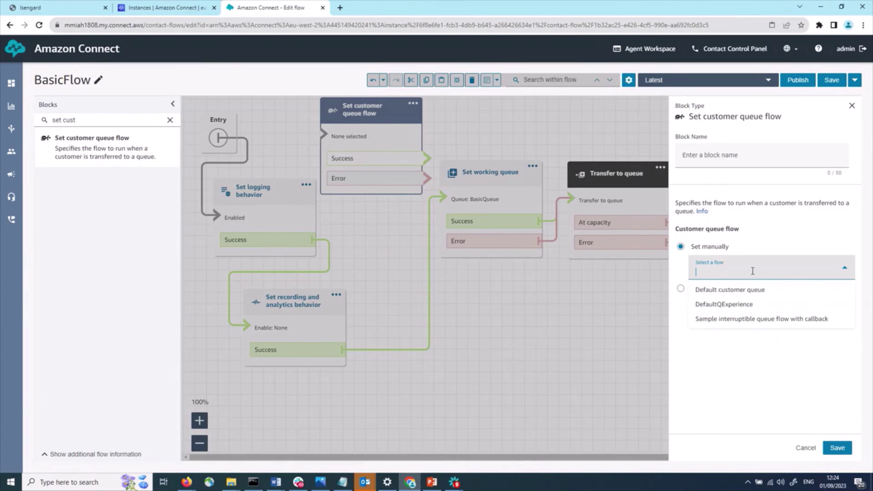
{"action": "left_click", "coordinate": [724, 305]}
{"action": "left_click", "coordinate": [837, 448]}
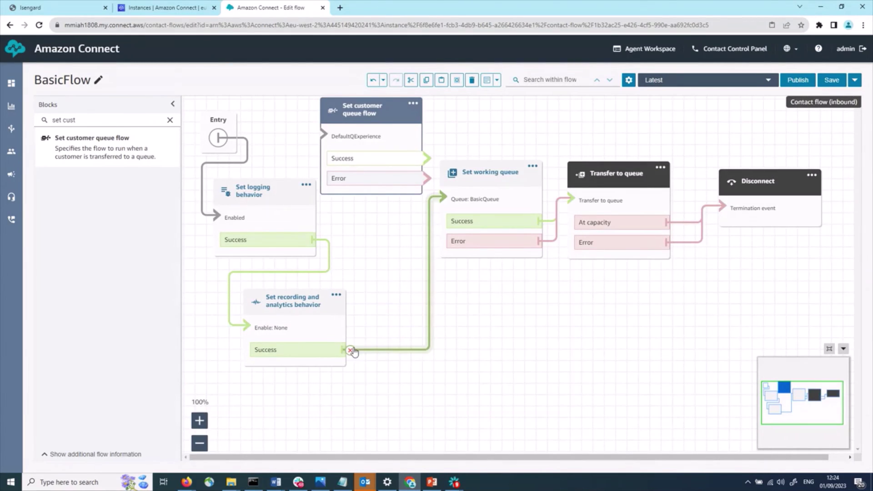
- Insert the Set customer queue flow block between the recording behavior and Set working queue blocks, routing both its Success and Error branches to Set working queue
{"action": "left_click", "coordinate": [350, 350]}
{"action": "left_click_drag", "start_coordinate": [376, 114], "coordinate": [443, 305]}
{"action": "left_click_drag", "start_coordinate": [351, 350], "coordinate": [409, 351]}
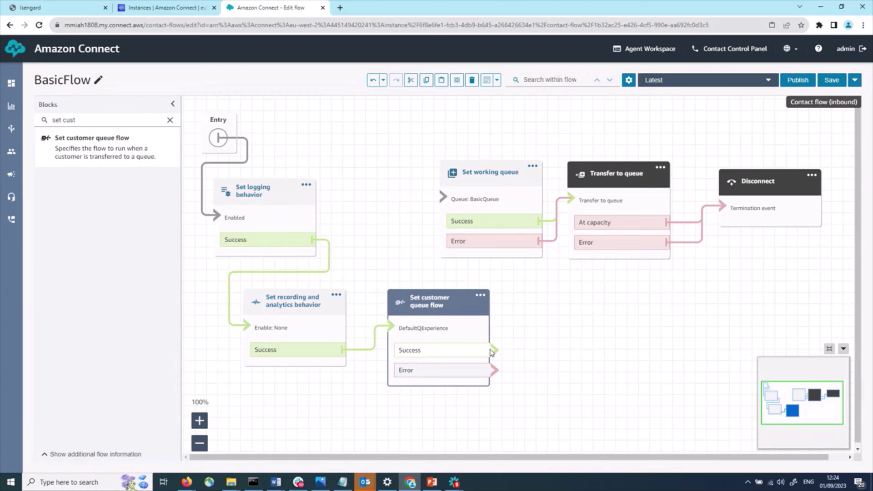
{"action": "left_click_drag", "start_coordinate": [492, 351], "coordinate": [447, 203]}
{"action": "left_click_drag", "start_coordinate": [494, 371], "coordinate": [462, 200]}
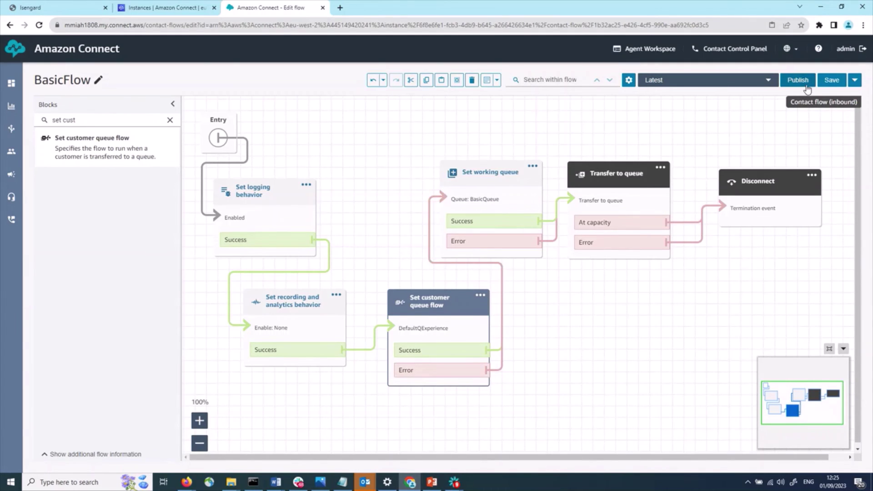
- Save and publish the updated BasicFlow
{"action": "left_click", "coordinate": [833, 80]}
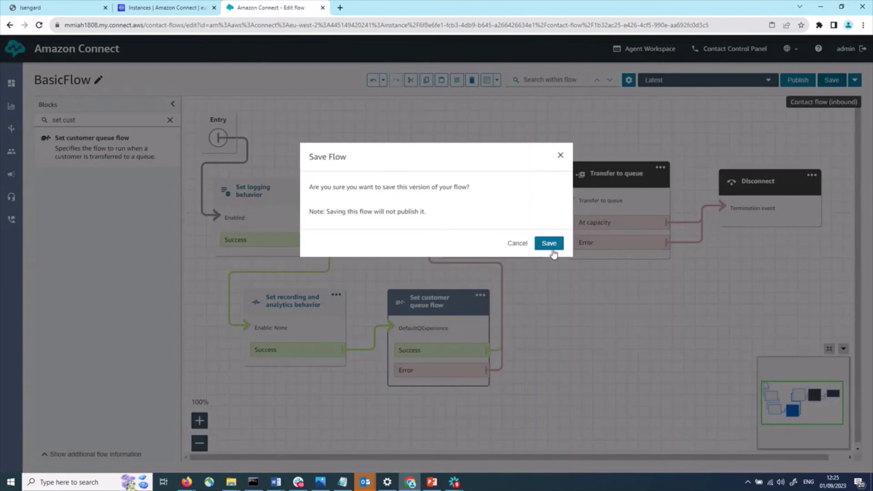
{"action": "left_click", "coordinate": [549, 244]}
{"action": "left_click", "coordinate": [800, 81]}
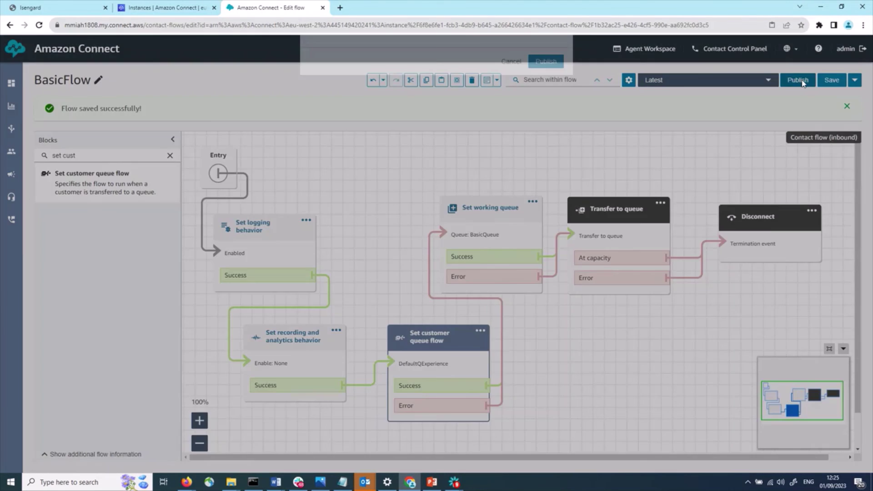
{"action": "left_click", "coordinate": [545, 241]}
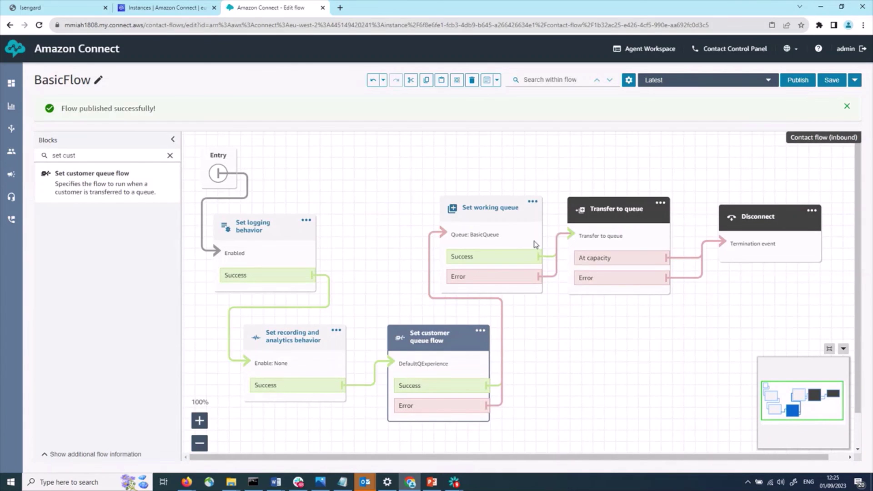
{"action": "mouse_move", "coordinate": [524, 256]}
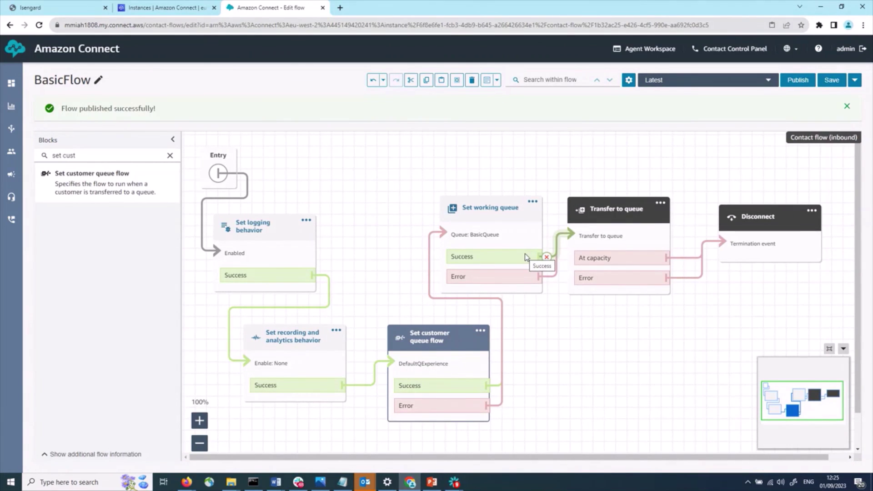